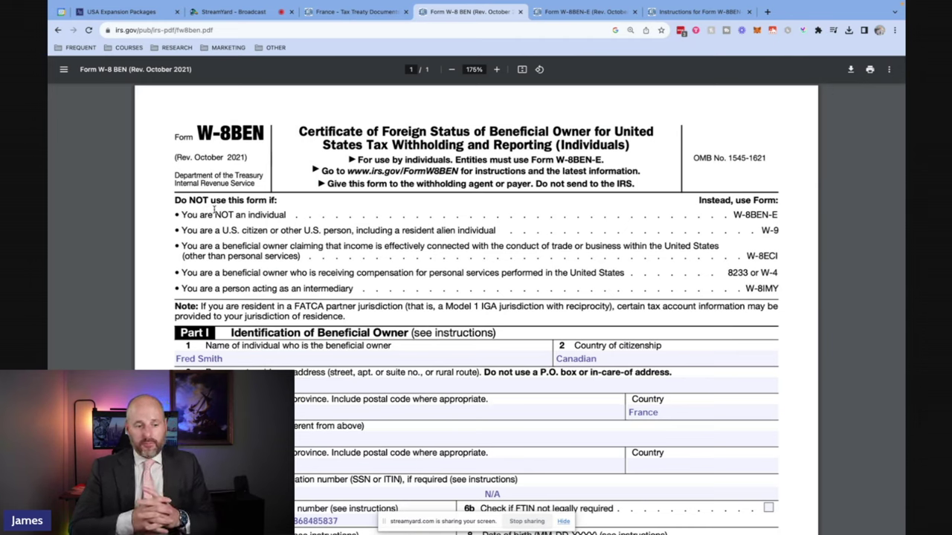
Review the "Do NOT use this form if" conditions on Form W-8BEN, highlighting the "You are NOT an individual" line.
triple_click(213, 216)
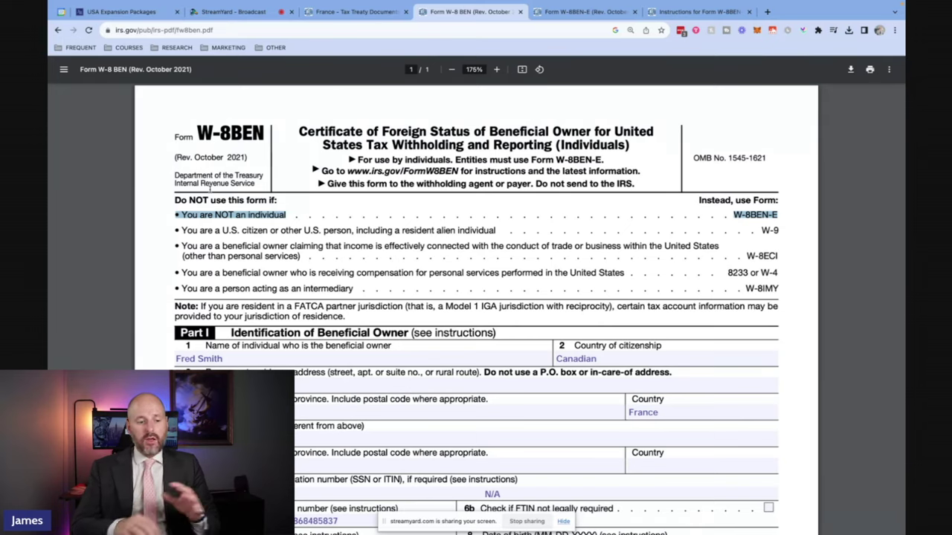
left_click(218, 266)
scroll(218, 266, "down", 1)
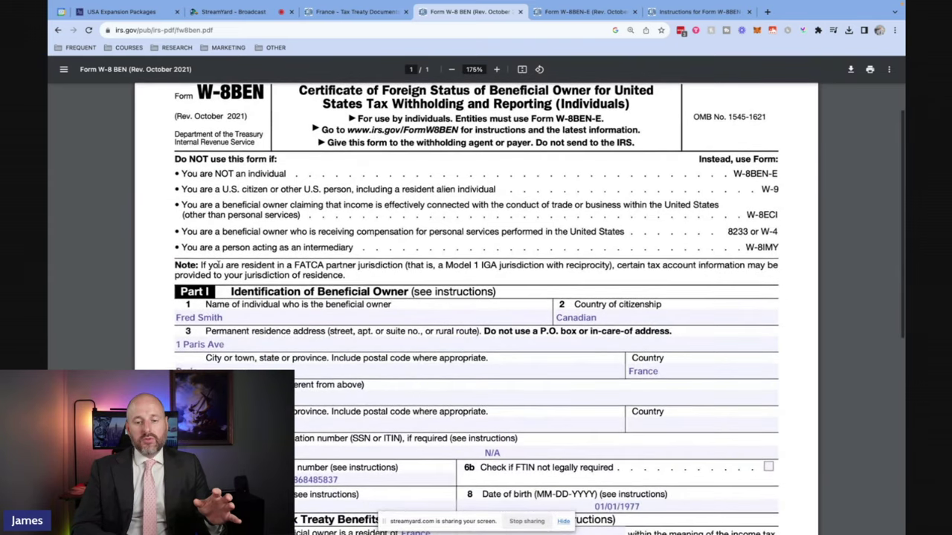
scroll(218, 265, "down", 1)
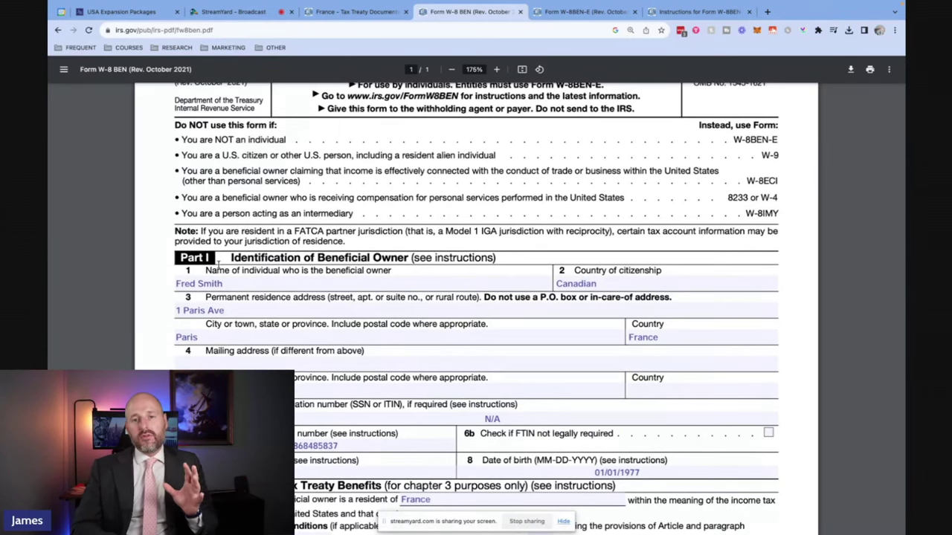
scroll(218, 266, "down", 1)
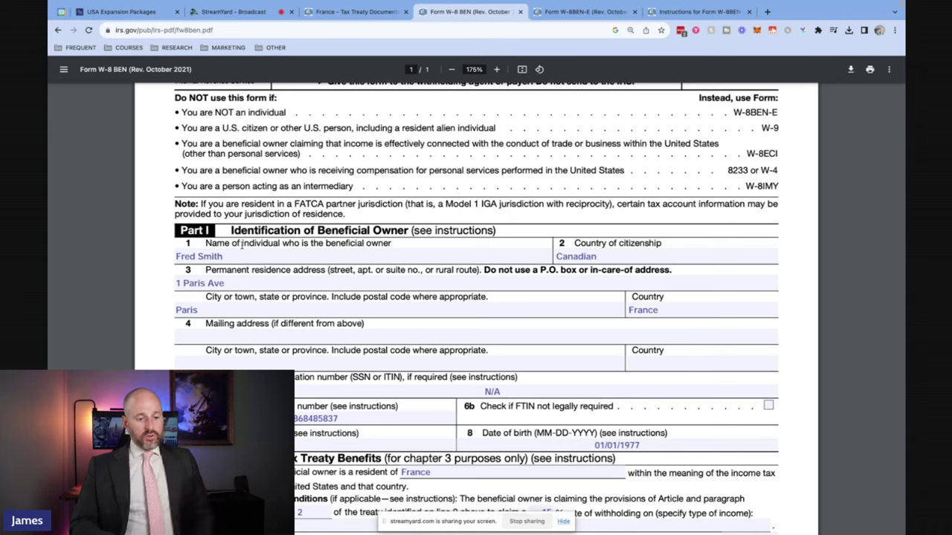
Examine the Part I heading, the beneficial owner's name on line 1, and the citizenship and residence country entries.
triple_click(306, 231)
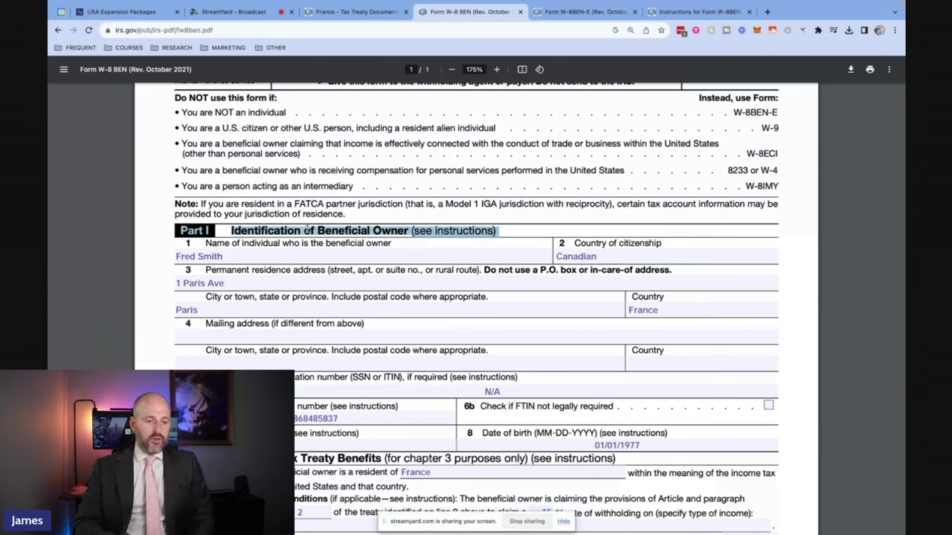
triple_click(250, 260)
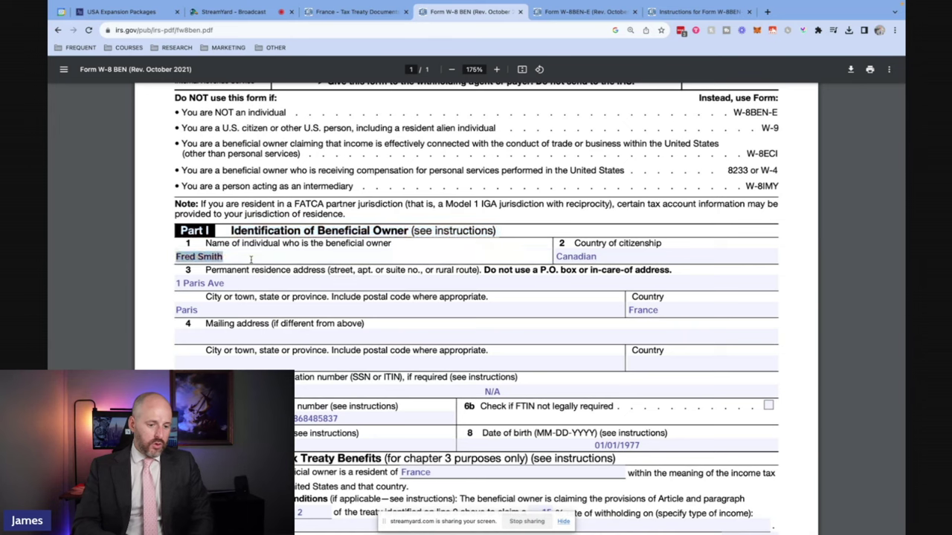
left_click(251, 260)
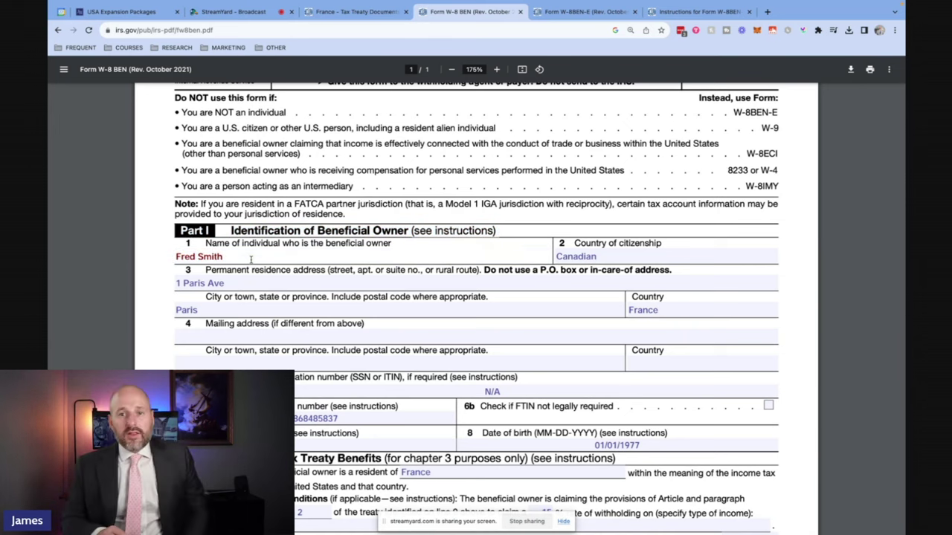
left_click(609, 257)
left_click(661, 313)
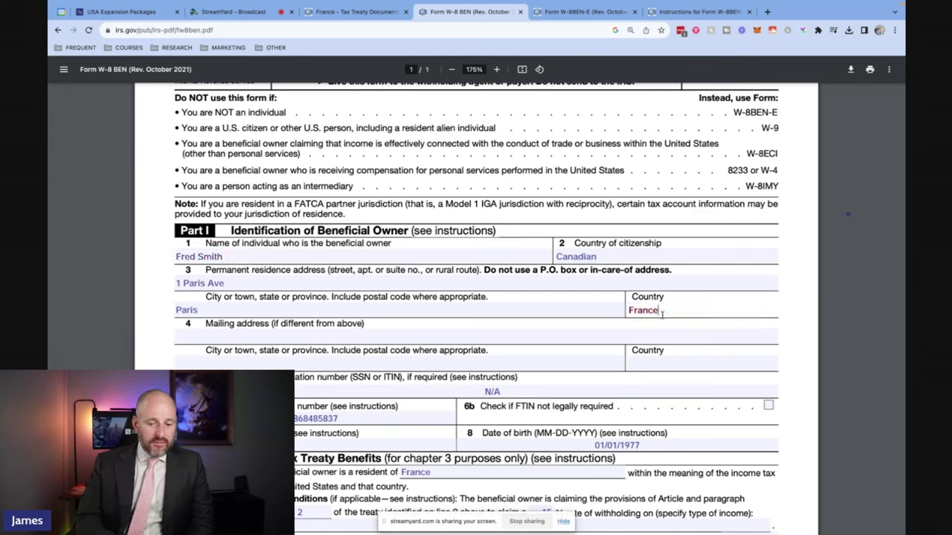
Go back to the country of citizenship entry and step through the permanent residence address on line 3.
key("shift+Tab")
key("shift+Tab")
key("shift+Tab")
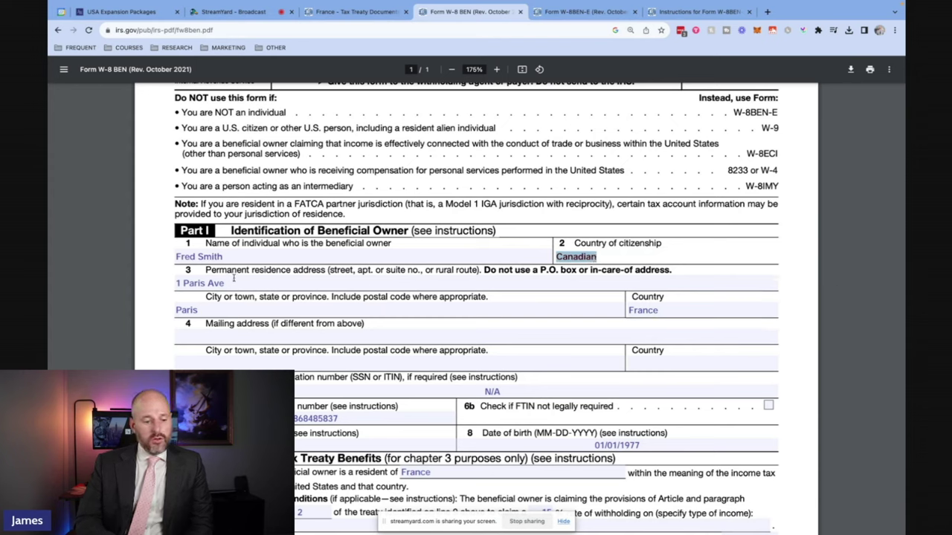
key("Tab")
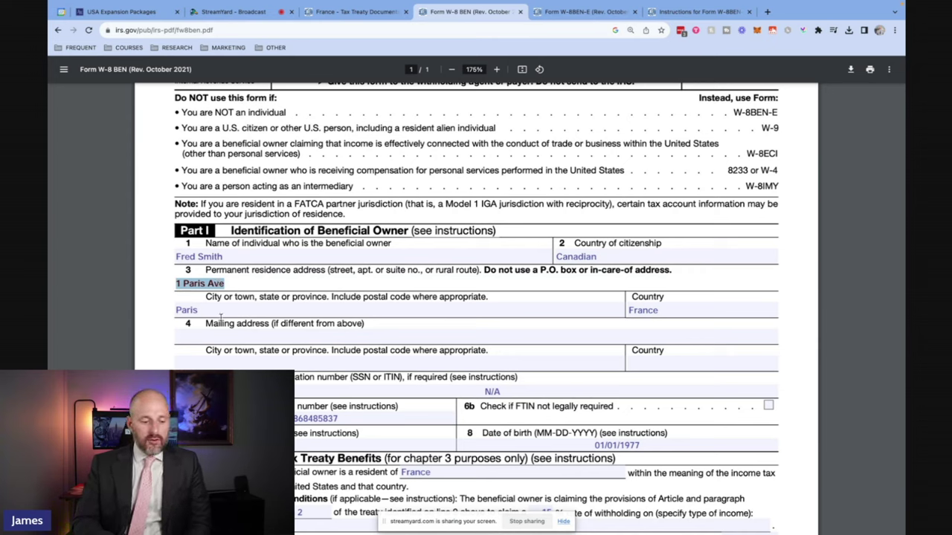
key("Tab")
Check the mailing address field on line 4 and highlight its "Mailing address (if different from above)" label.
left_click(229, 338)
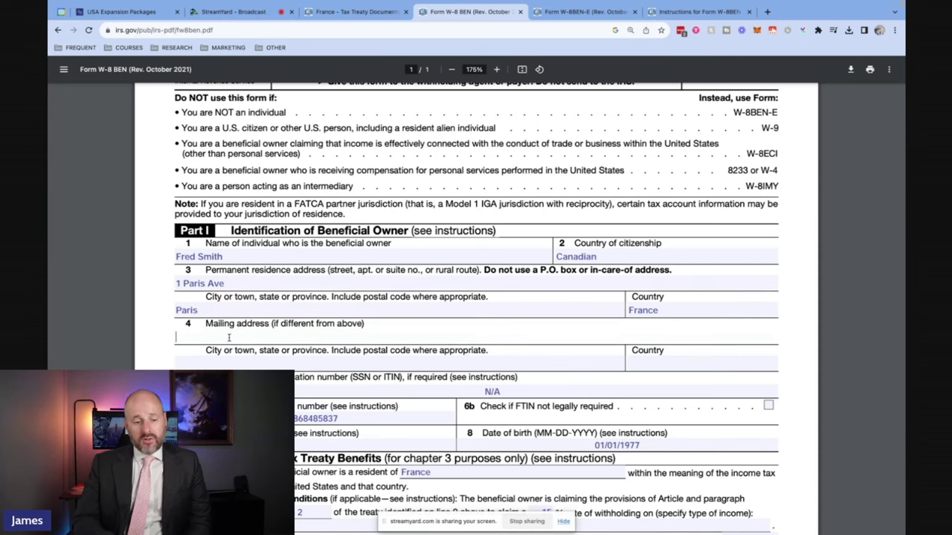
left_click_drag(264, 324, 361, 325)
triple_click(336, 323)
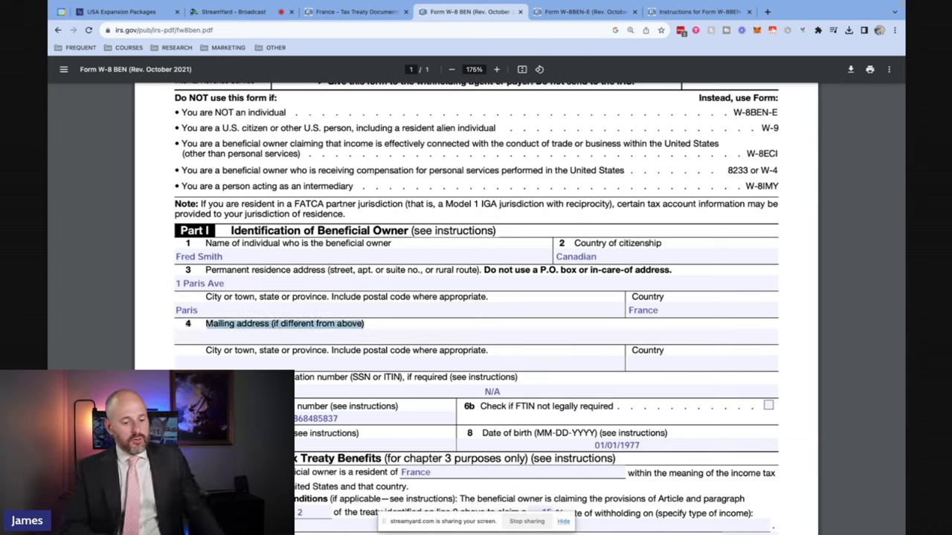
Examine the U.S. taxpayer identification number on line 5 and the foreign tax number options on lines 6a and 6b.
left_click(485, 391)
left_click_drag(484, 391, 500, 392)
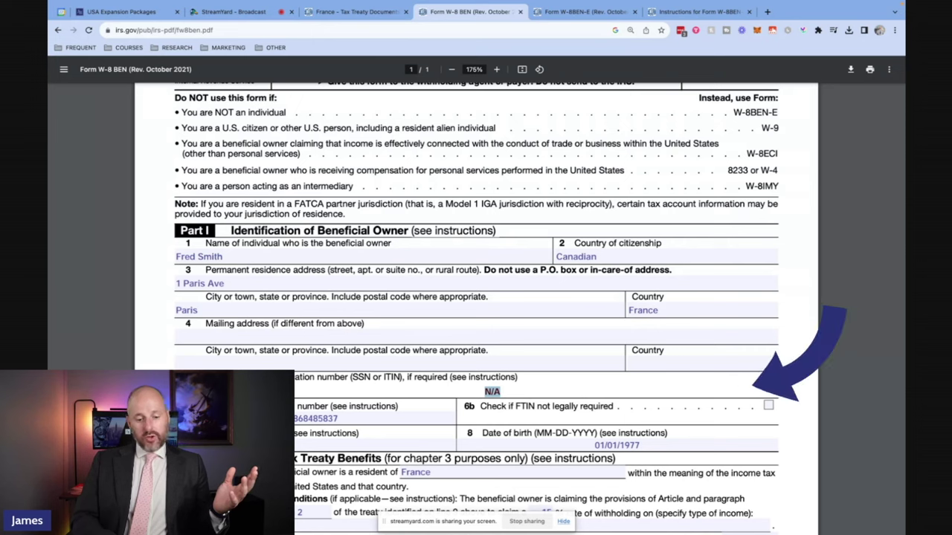
key("Tab")
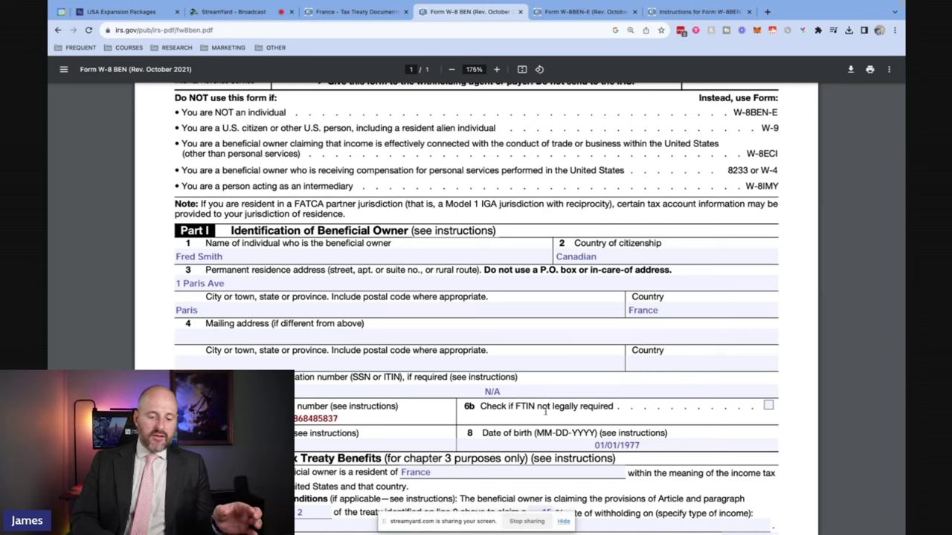
left_click_drag(337, 416, 546, 411)
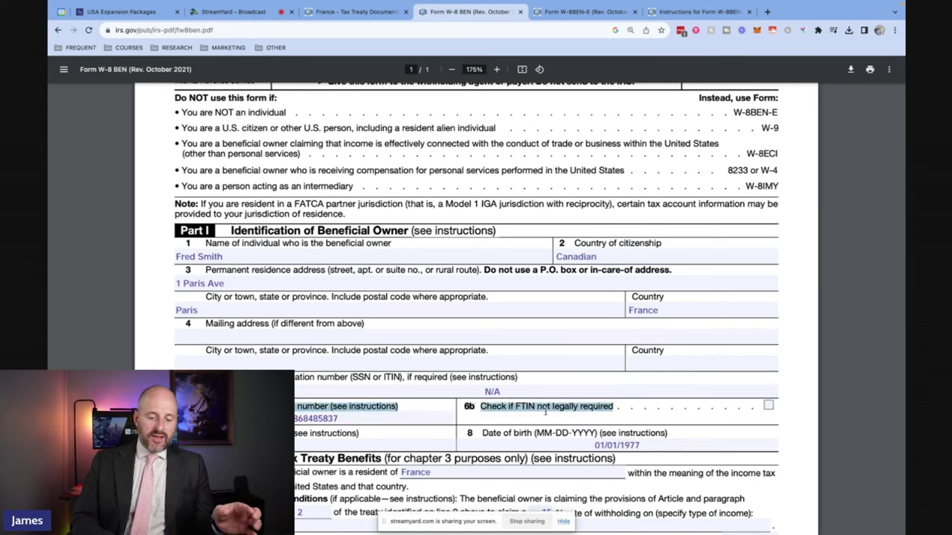
left_click(689, 387)
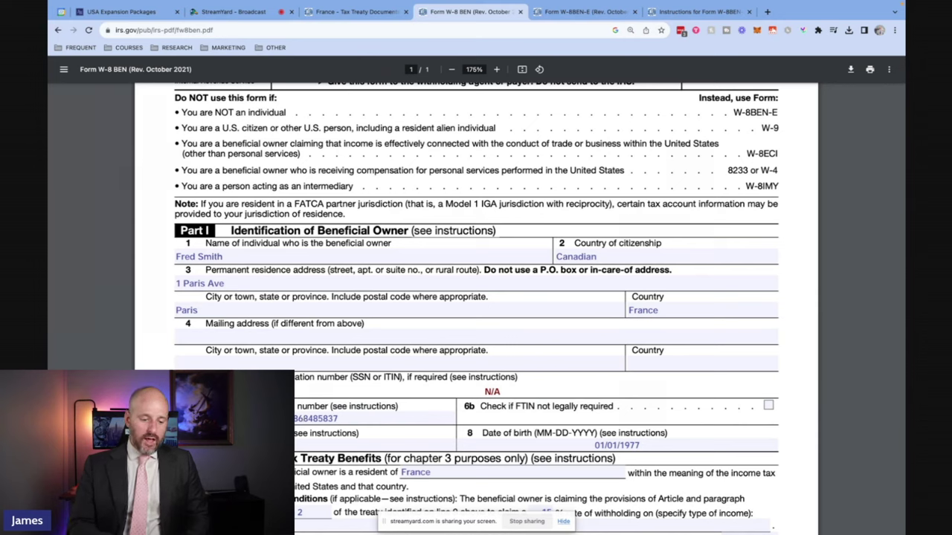
Check the reference number field on line 7 and highlight the date of birth on line 8.
left_click(315, 446)
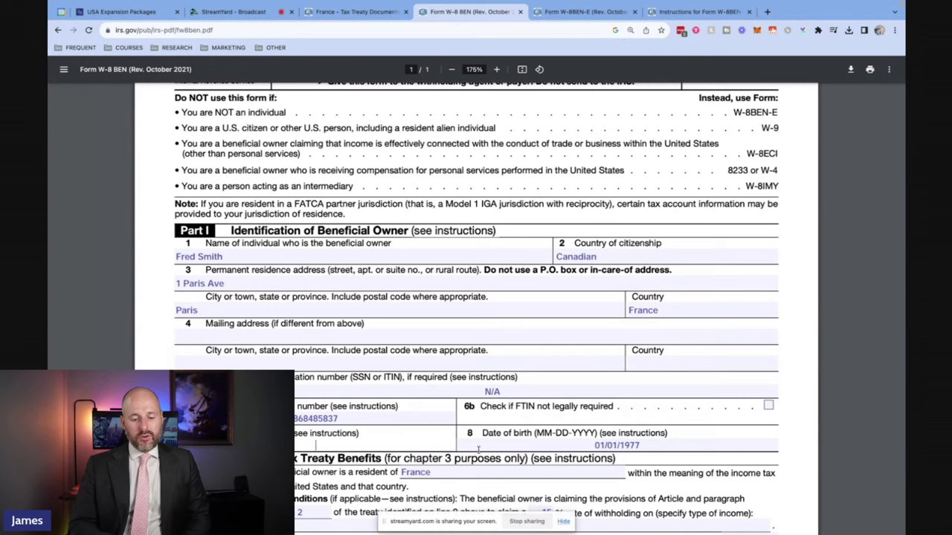
scroll(531, 443, "down", 2)
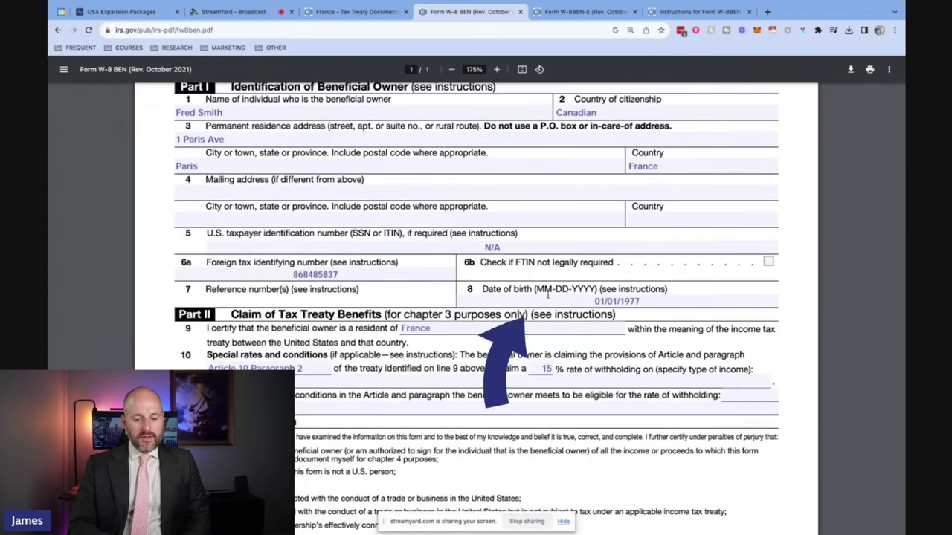
scroll(315, 301, "down", 1)
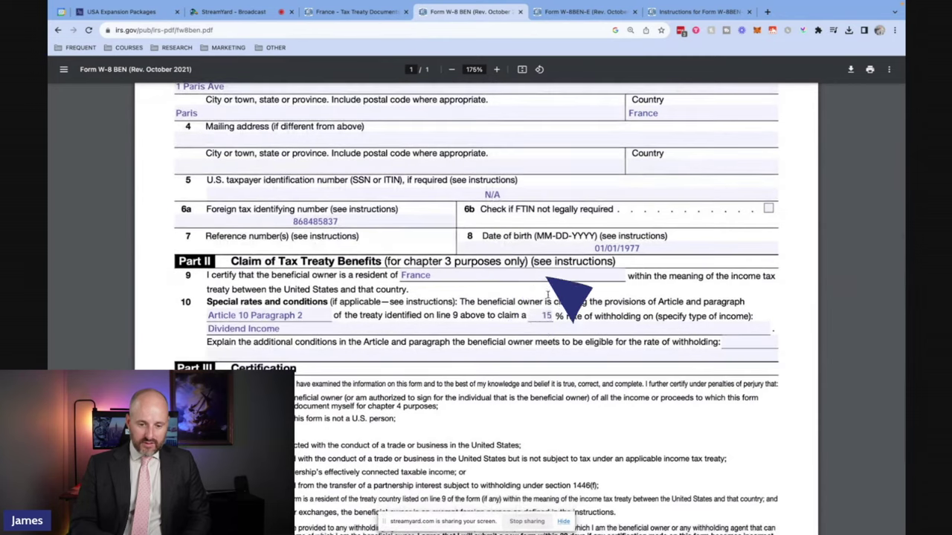
scroll(548, 296, "down", 1)
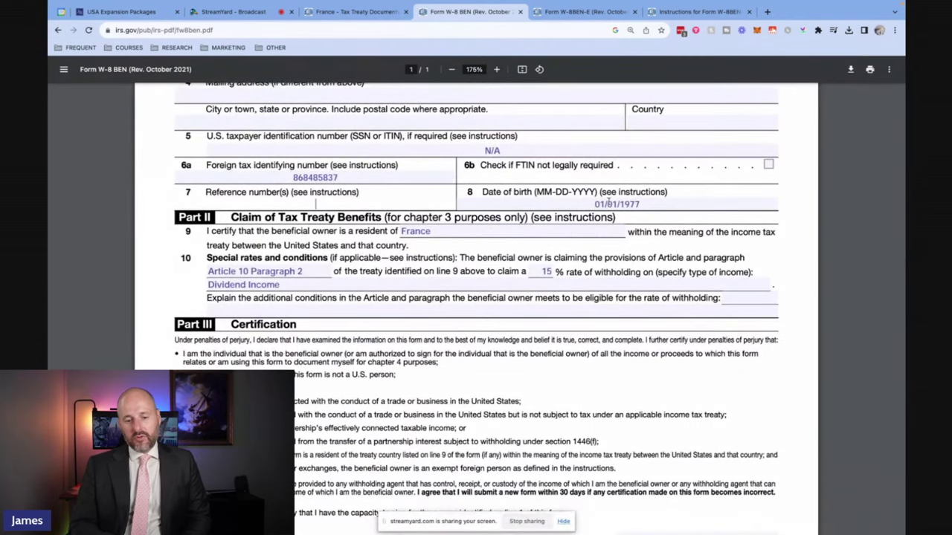
double_click(608, 202)
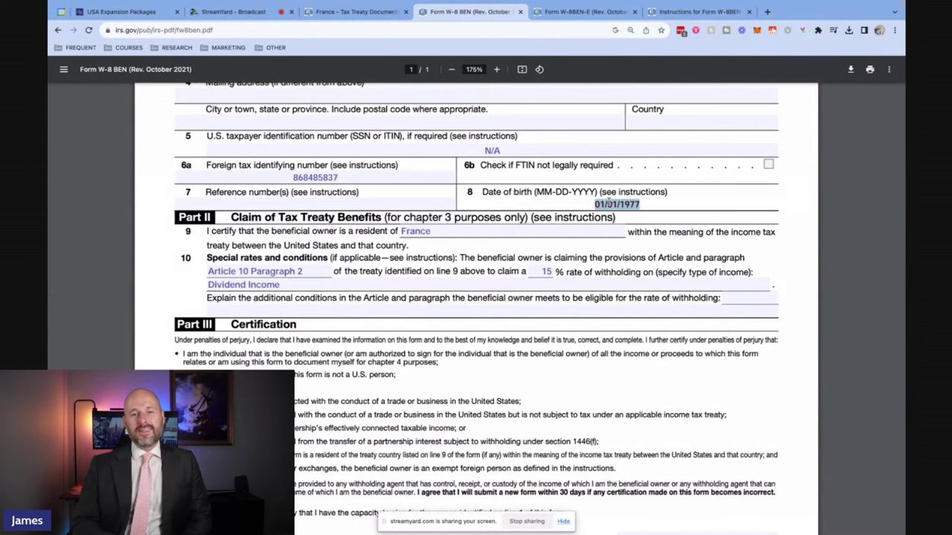
Review the Part II tax treaty claim, highlighting the country of residence on line 9.
left_click(536, 288)
scroll(534, 288, "down", 1)
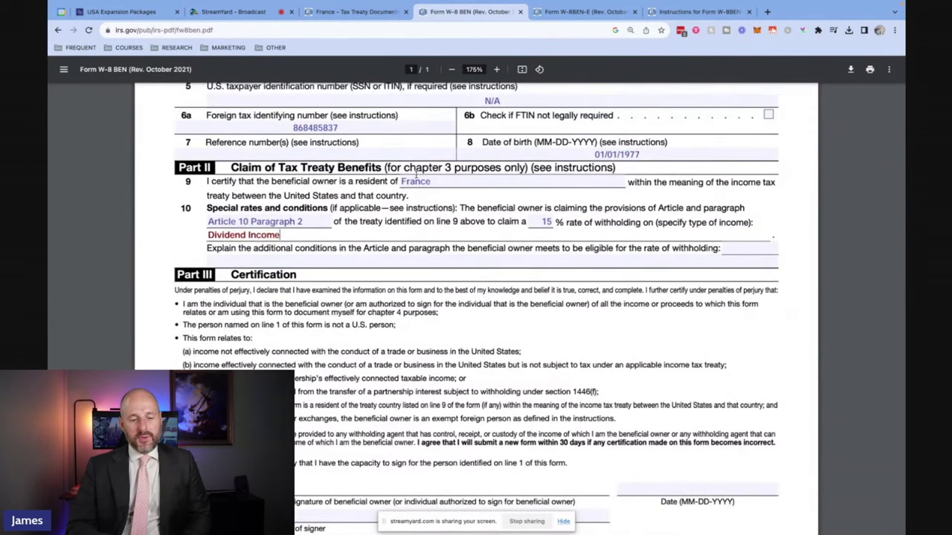
double_click(418, 181)
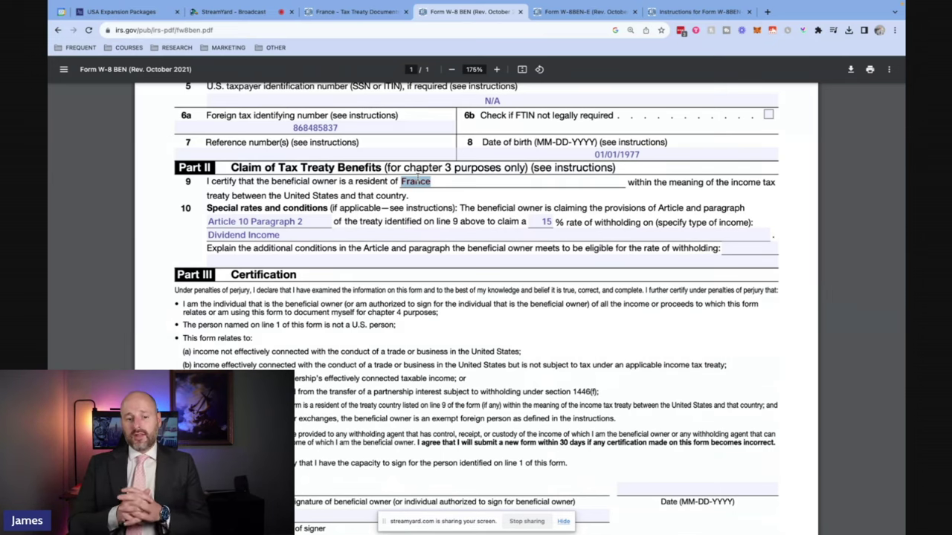
scroll(418, 178, "up", 1)
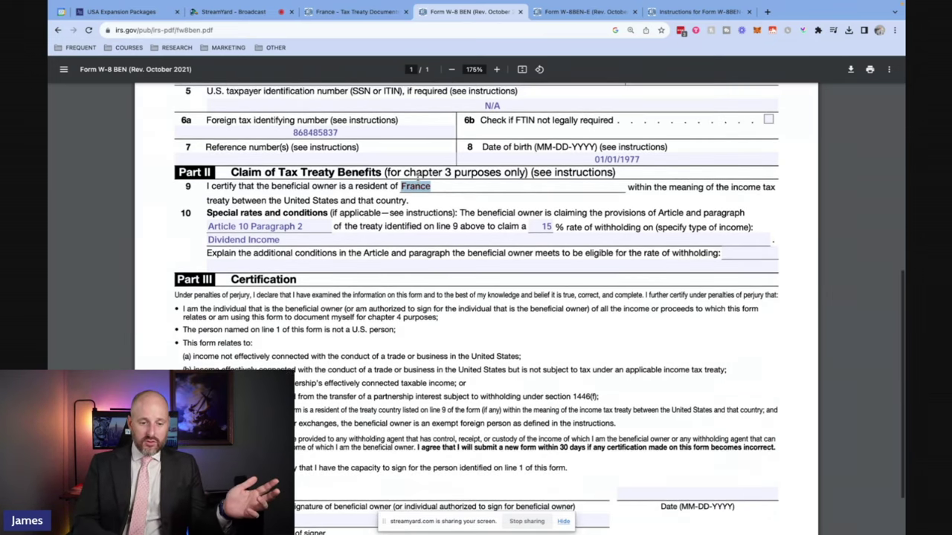
scroll(418, 178, "up", 2)
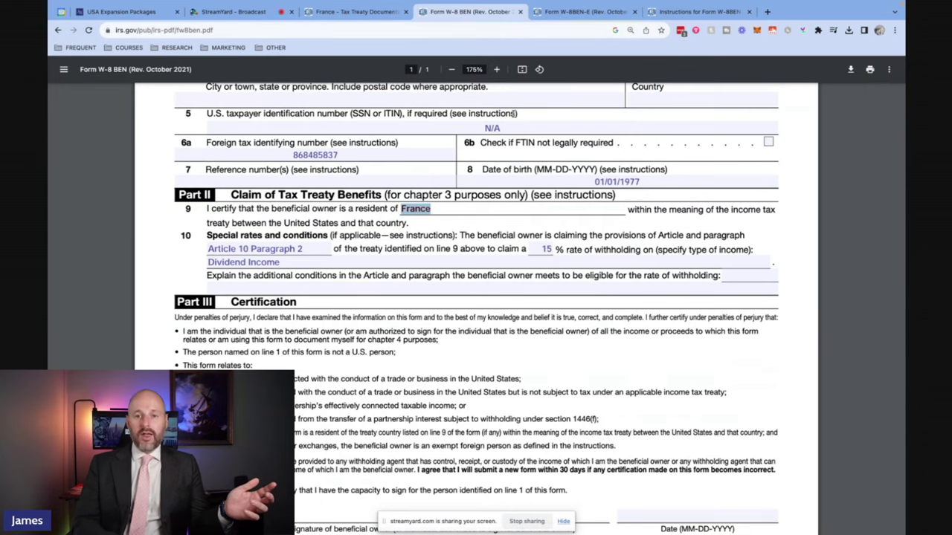
Open the 1994 France Income Tax Treaty and highlight the 15 percent dividend rate in Article 10, paragraph 2(b).
left_click(355, 14)
mouse_move(272, 221)
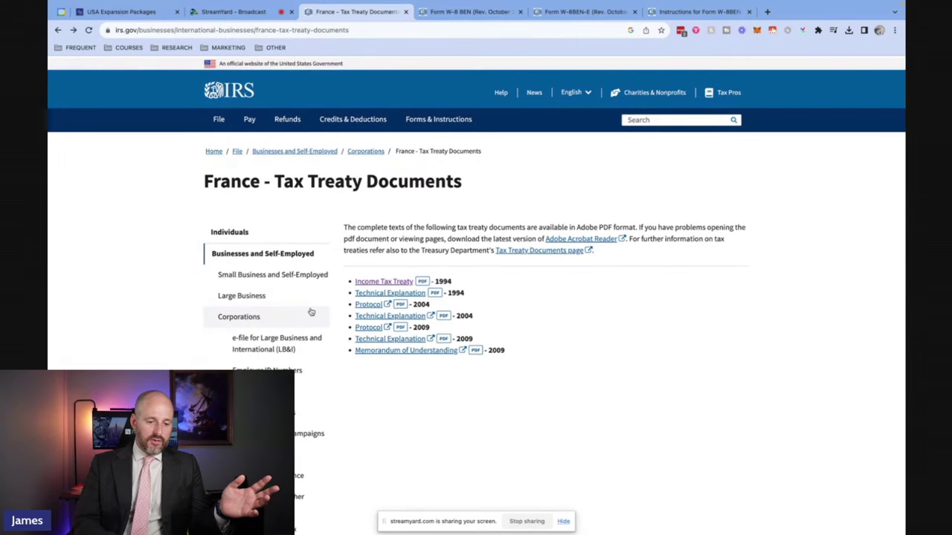
left_click(390, 281)
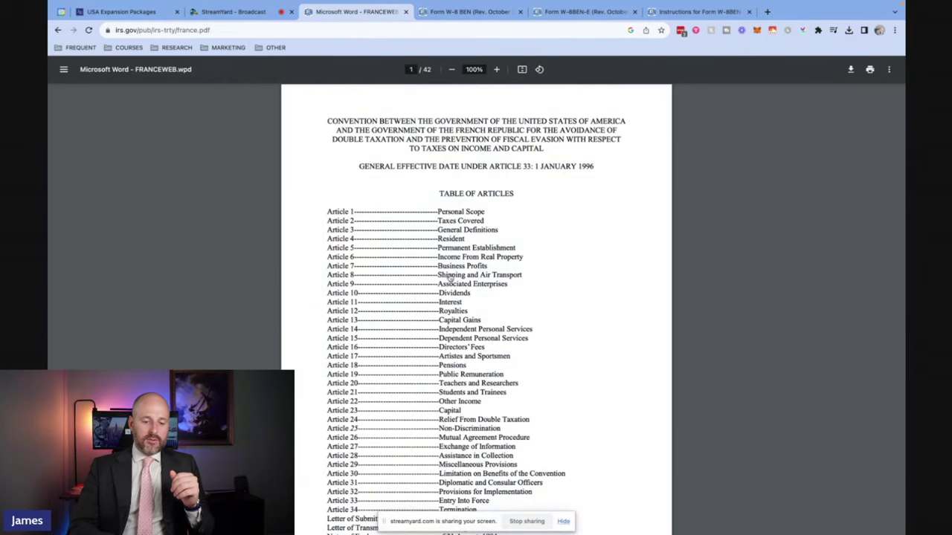
left_click(450, 295)
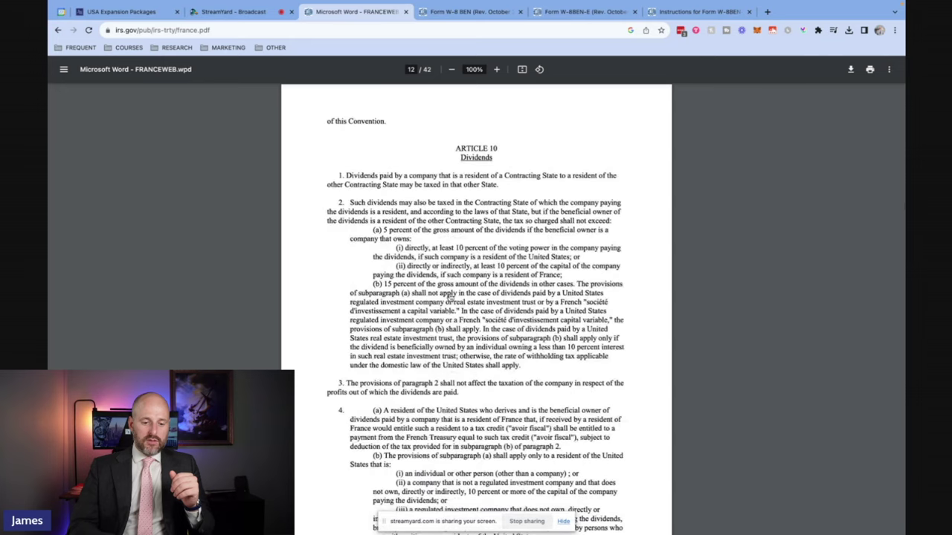
scroll(450, 298, "down", 1)
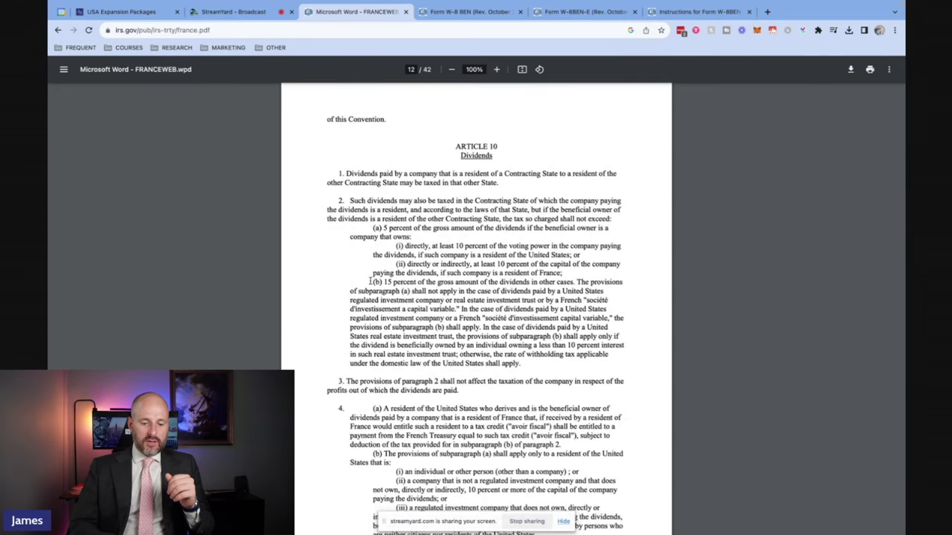
left_click_drag(374, 280, 575, 282)
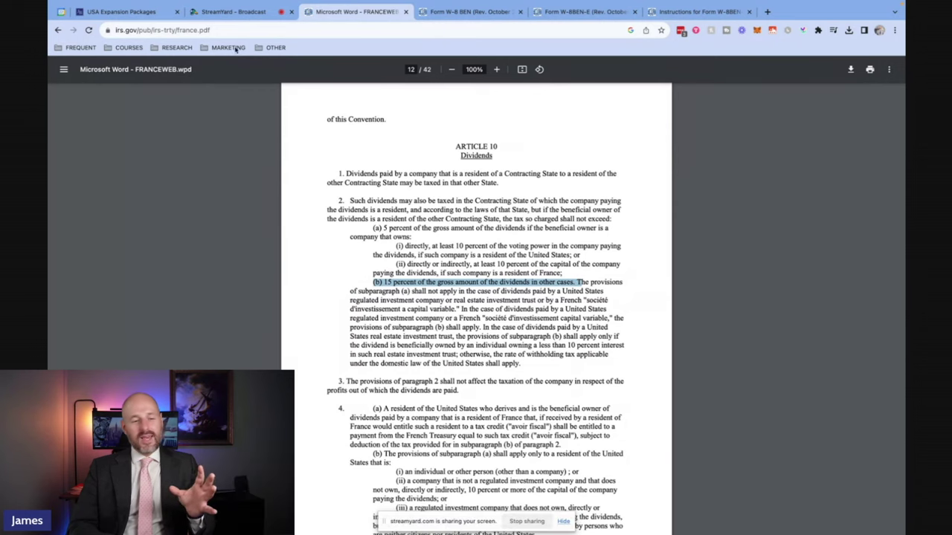
Return to the W-8BEN form and check the treaty article and paragraph and the withholding rate on line 10.
mouse_move(228, 9)
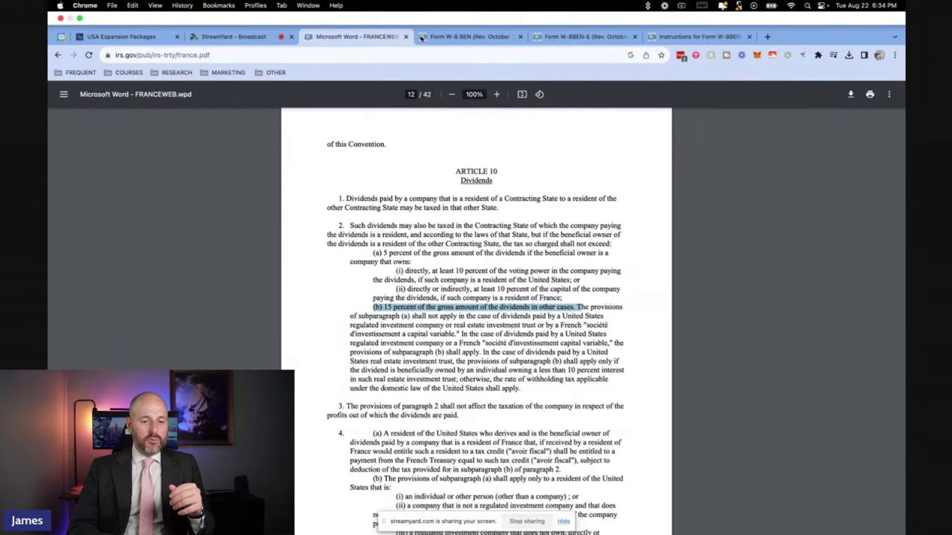
left_click(489, 41)
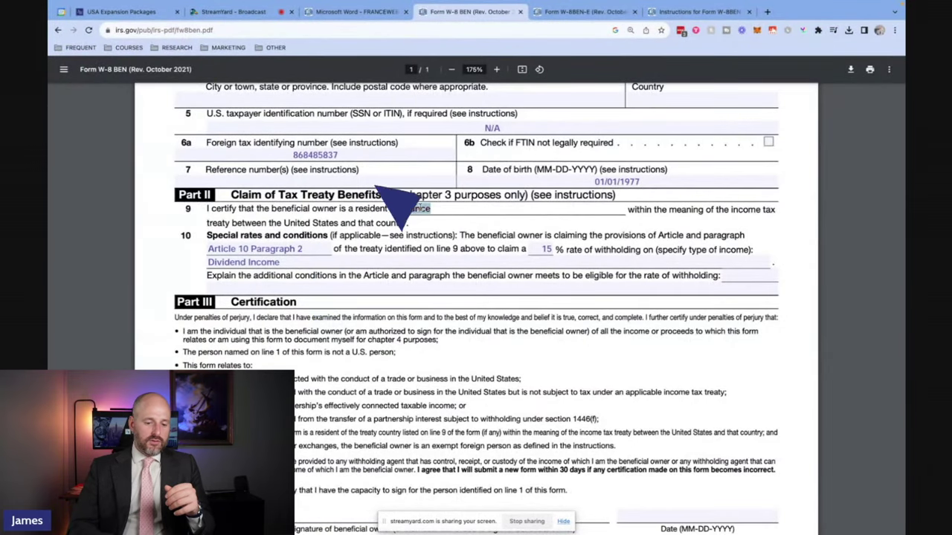
left_click(267, 251)
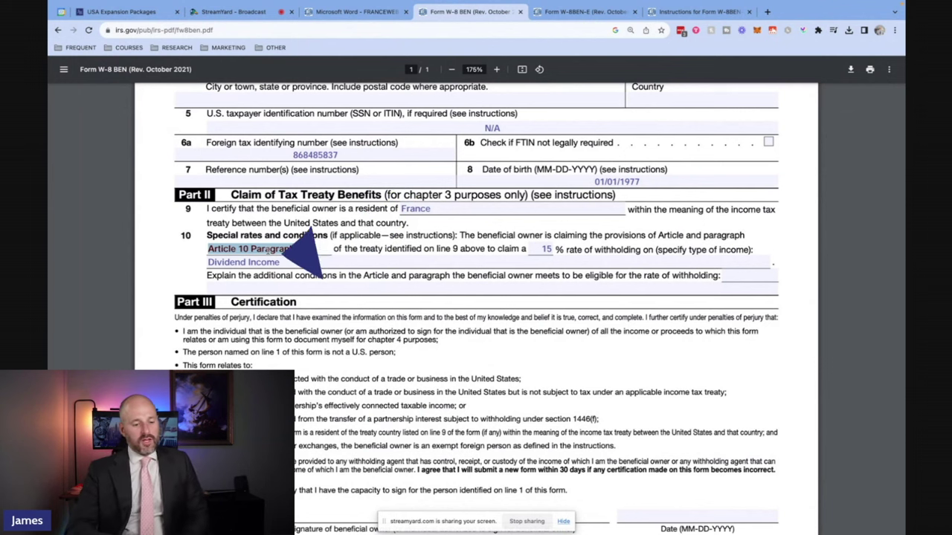
key("Tab")
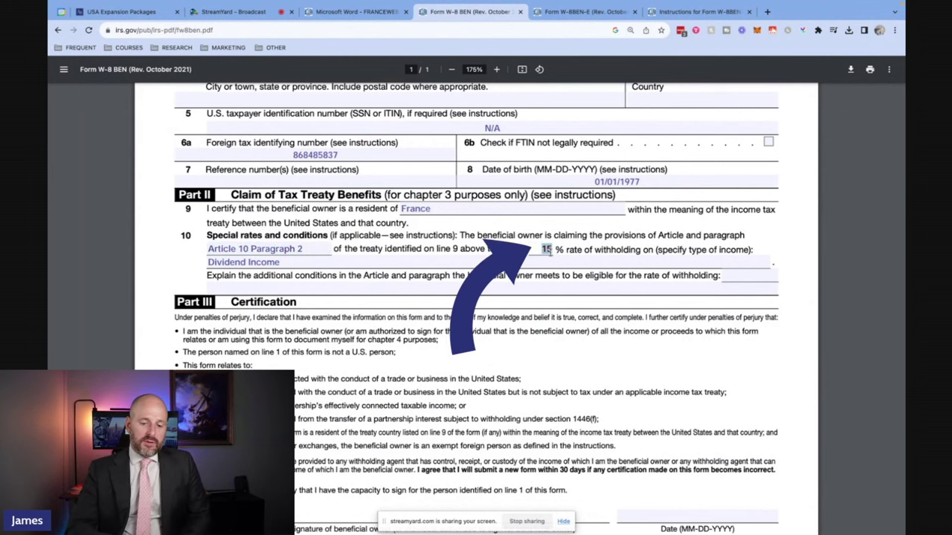
left_click(319, 255)
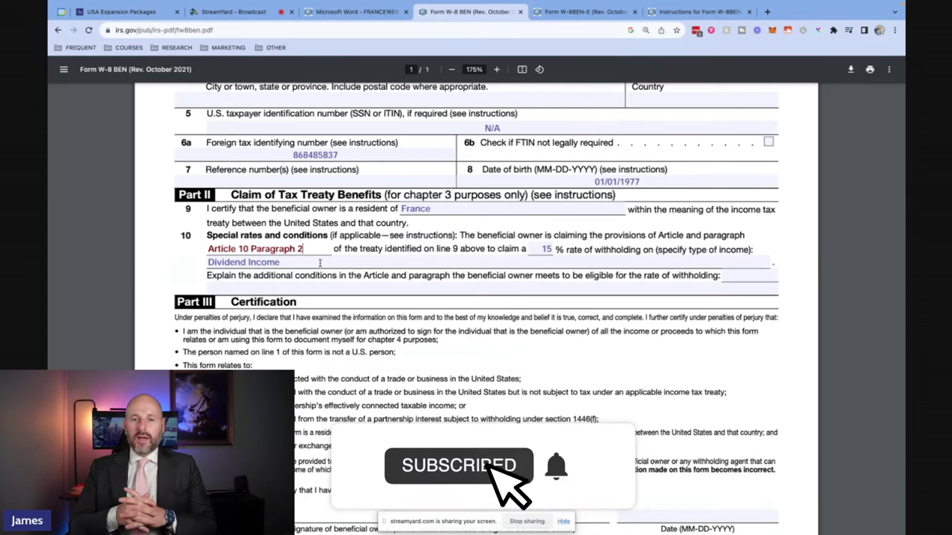
Check the country of residence on line 9 against Article 10 of the France treaty and highlight the withholding rate on line 10.
scroll(320, 263, "down", 2)
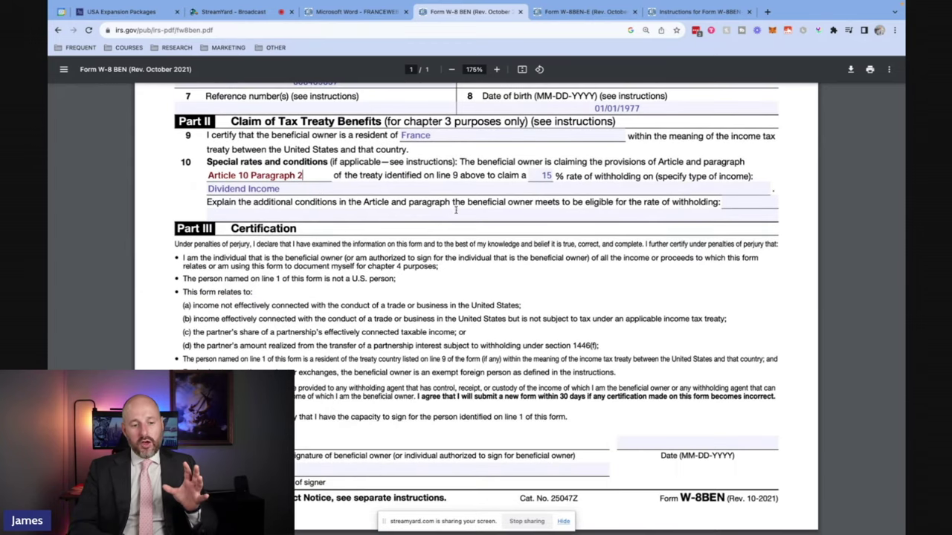
left_click(450, 140)
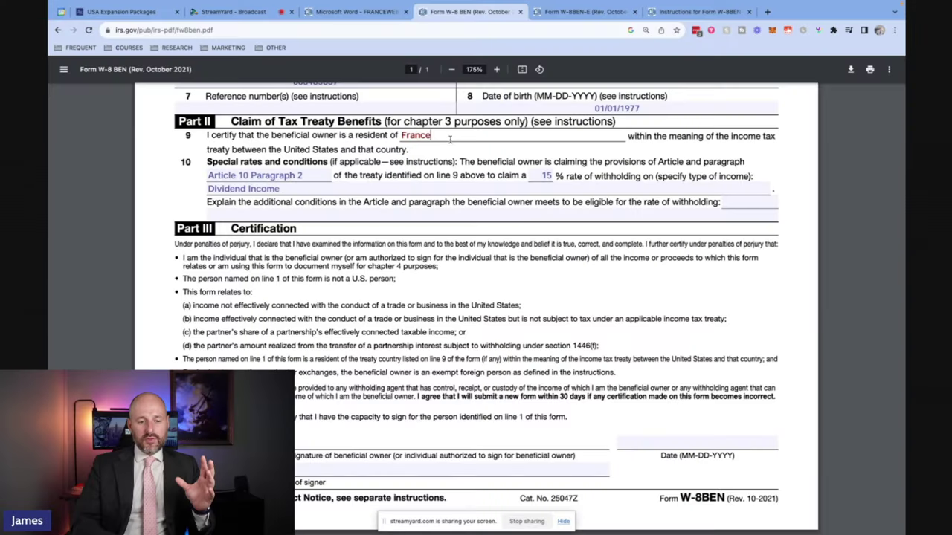
left_click(353, 11)
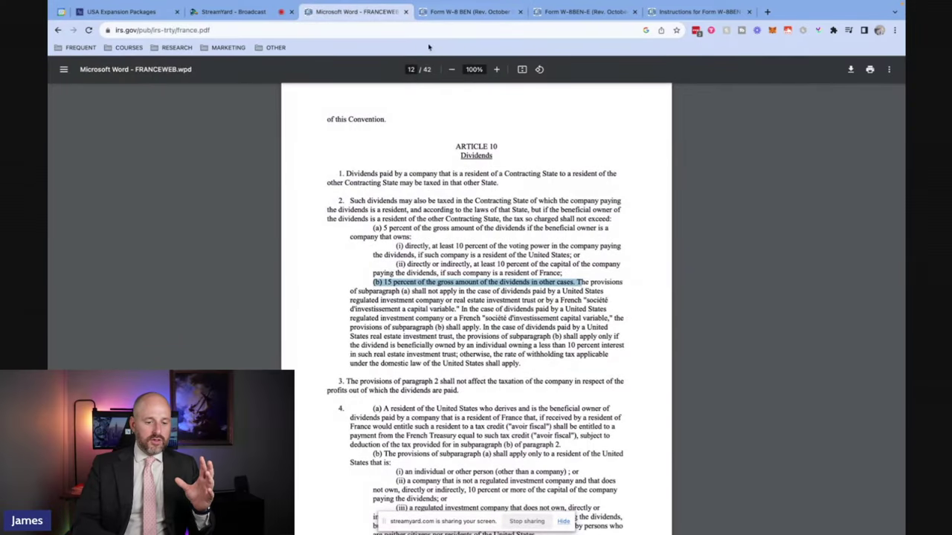
left_click(449, 12)
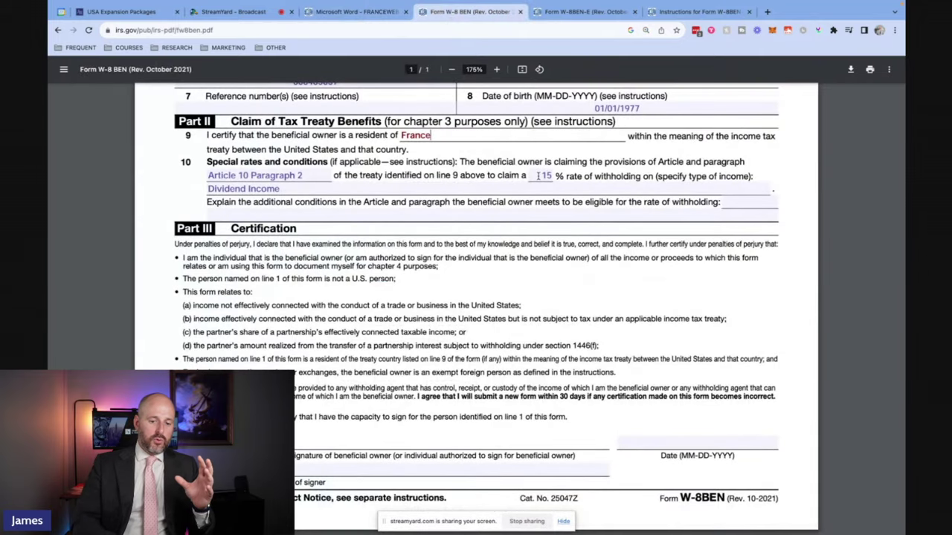
left_click(538, 176)
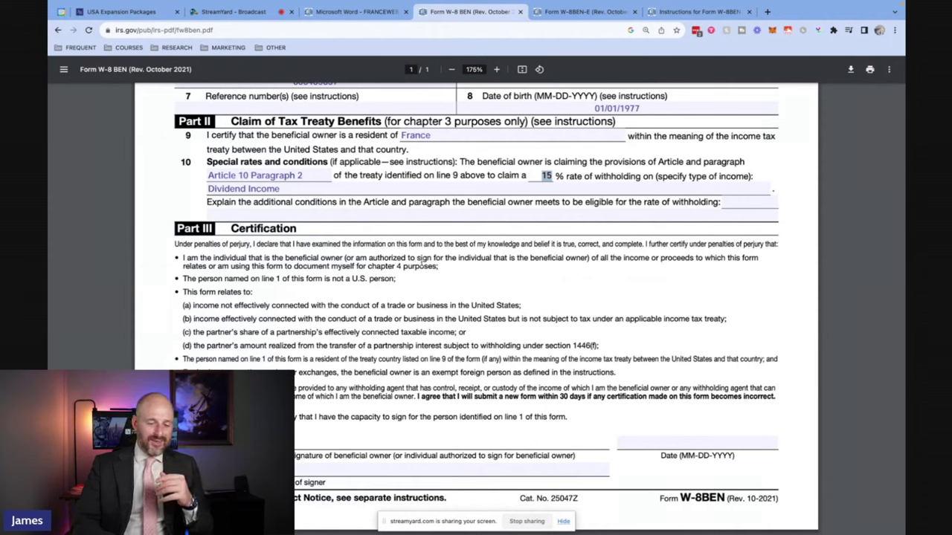
left_click(422, 262)
Review the form through the Part III certification and highlight statement (a) about income not effectively connected with a U.S. trade or business.
scroll(422, 142, "up", 3)
scroll(421, 150, "up", 1)
scroll(435, 256, "down", 3)
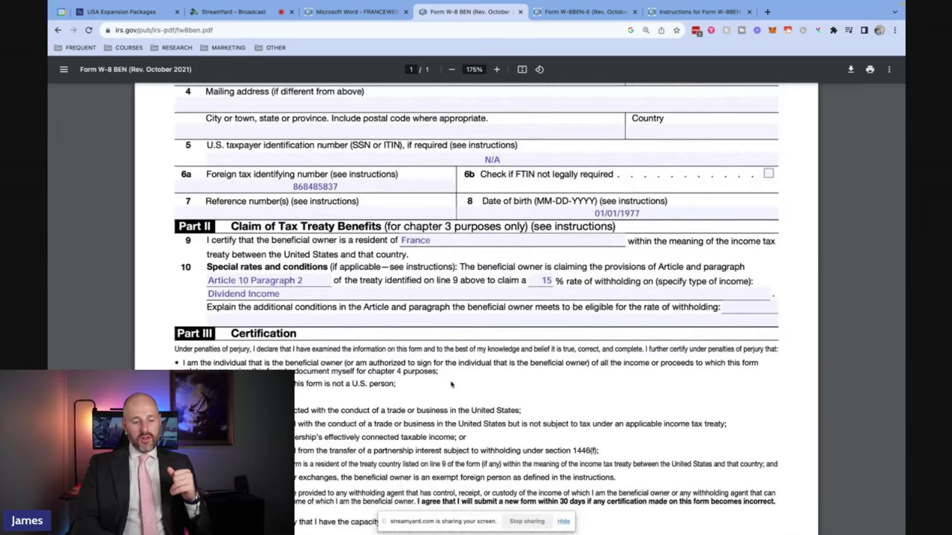
scroll(451, 384, "down", 2)
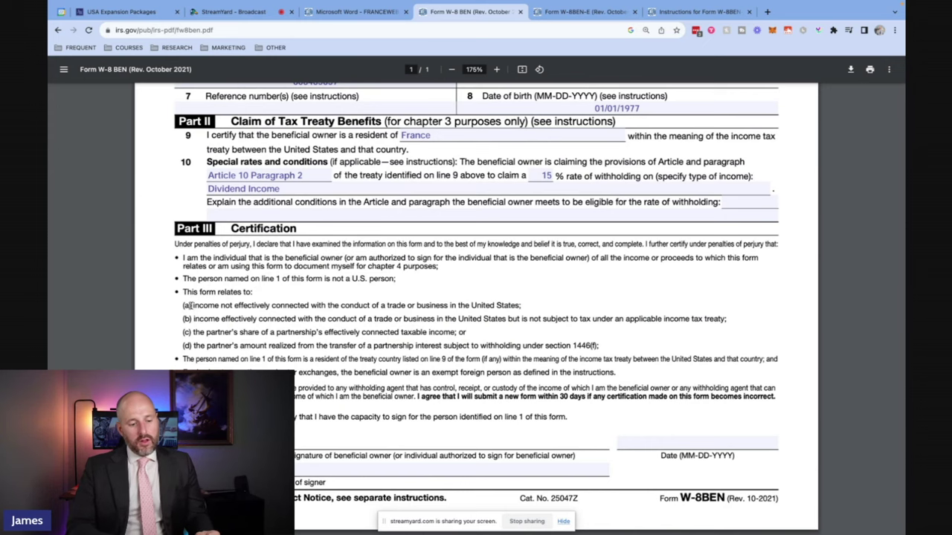
left_click_drag(191, 305, 466, 298)
scroll(466, 298, "up", 1)
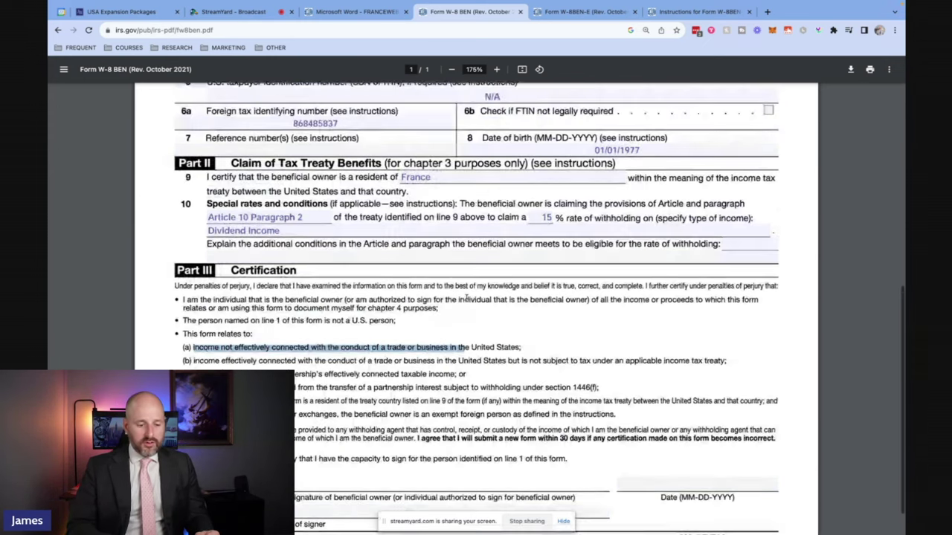
scroll(466, 298, "down", 1)
left_click(466, 298)
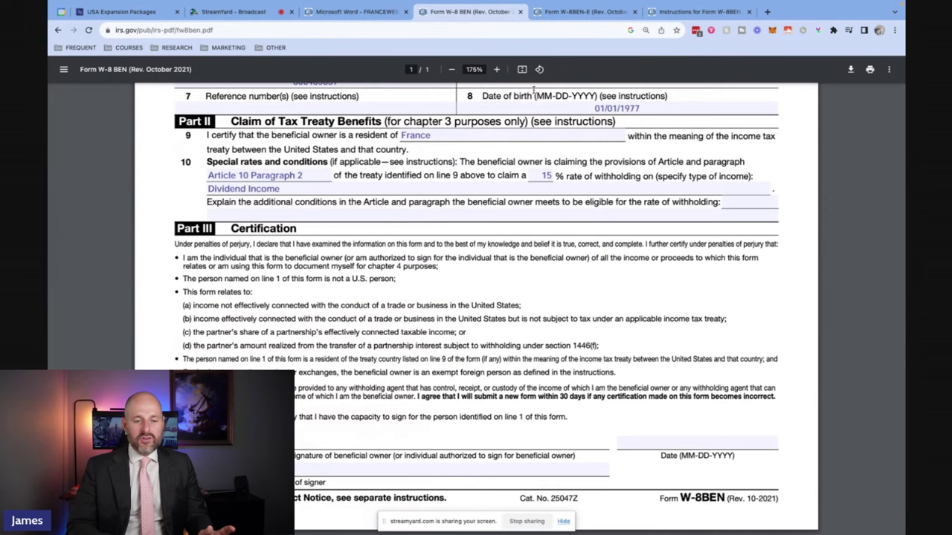
left_click(230, 11)
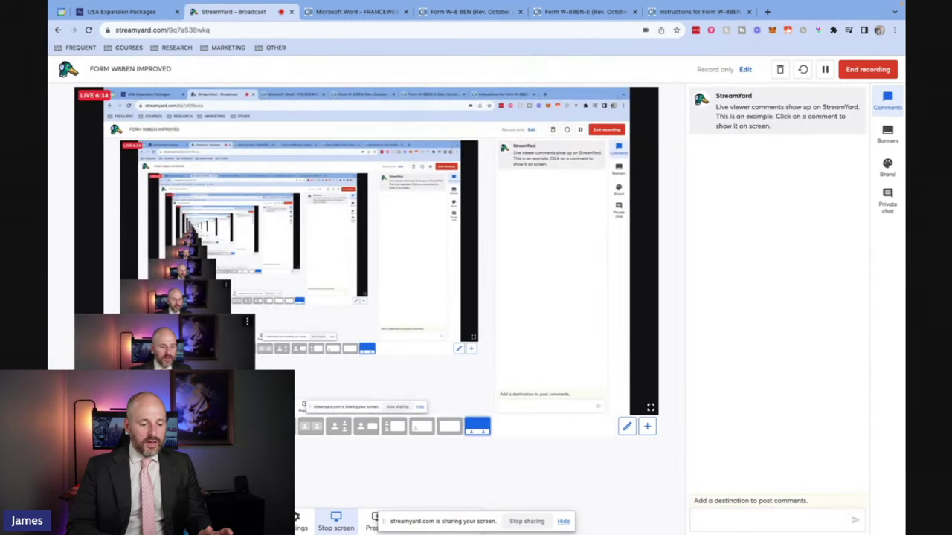